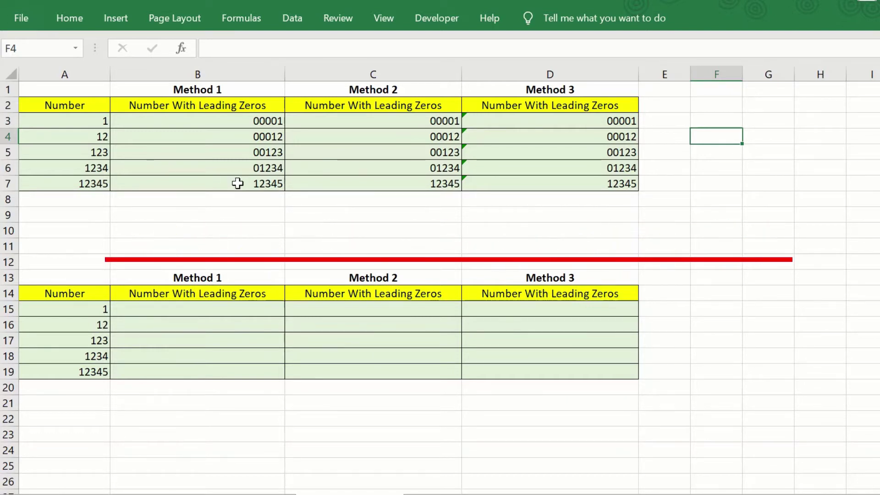
# - Inspect the top table's original numbers in A3:A7 and the Method 1 value in B7
pyautogui.click(237, 183)
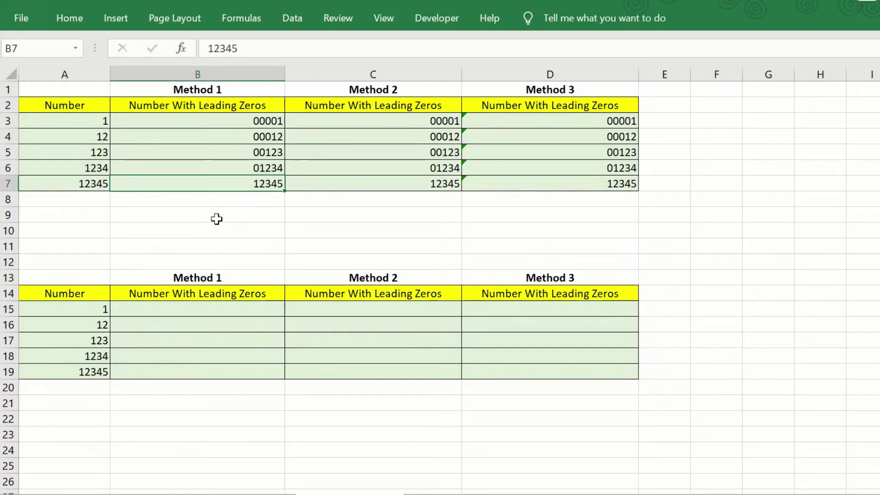
pyautogui.moveTo(79, 122); pyautogui.dragTo(84, 185)
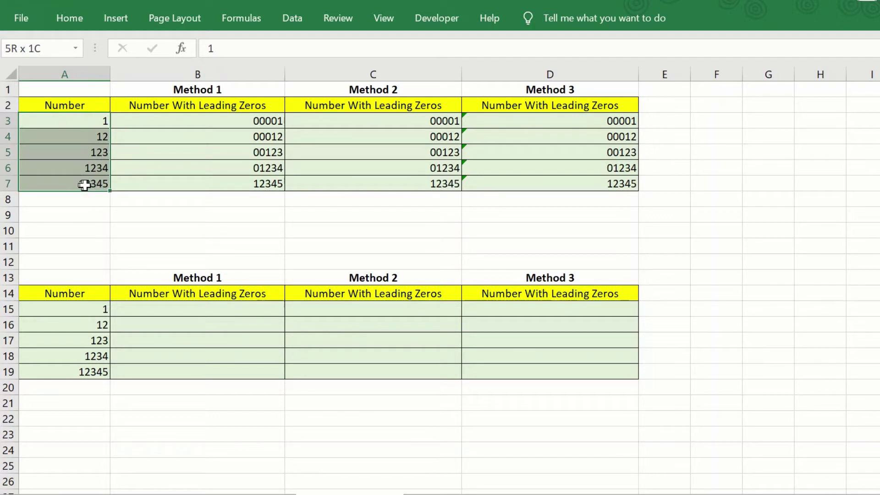
pyautogui.click(86, 216)
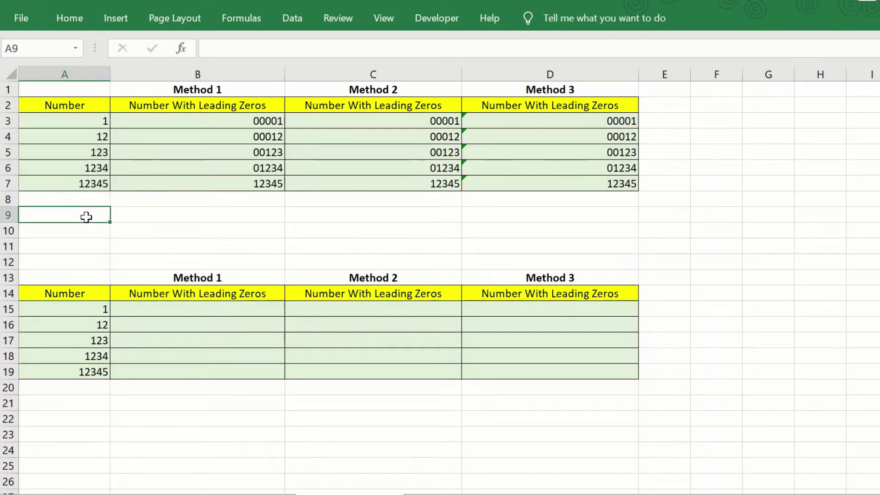
pyautogui.click(130, 213)
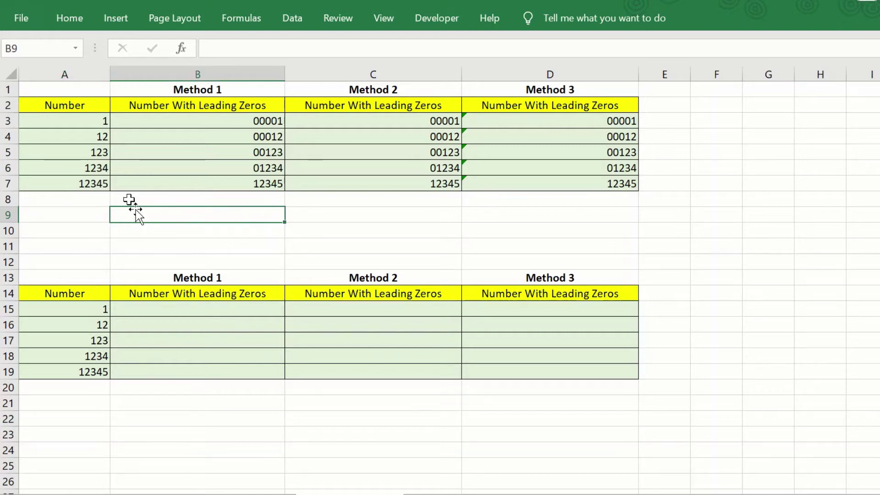
pyautogui.moveTo(84, 123); pyautogui.dragTo(68, 189)
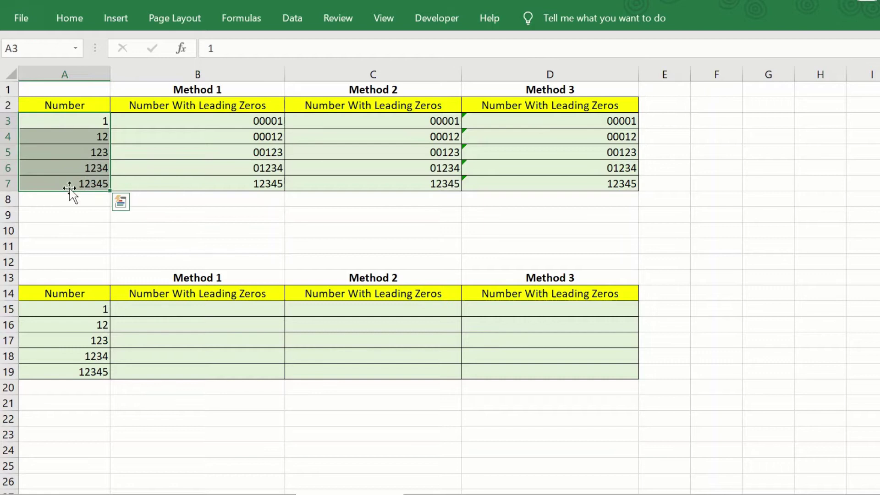
pyautogui.click(84, 217)
pyautogui.click(92, 121)
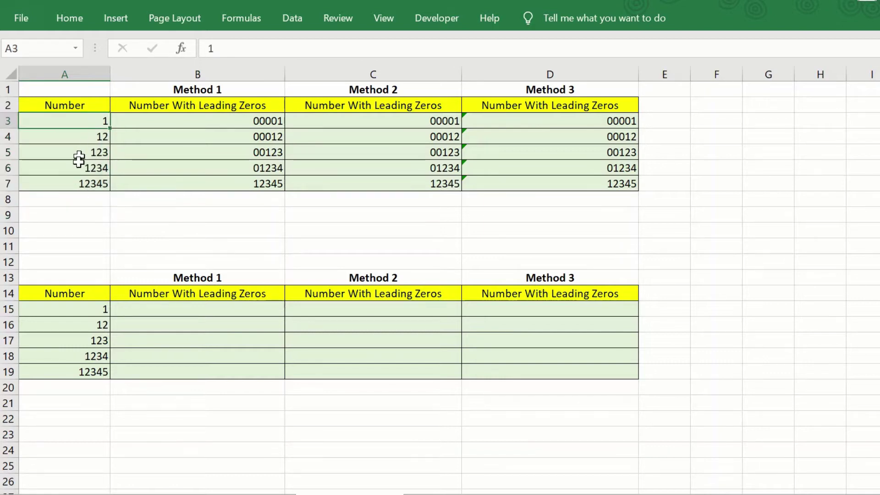
pyautogui.click(74, 185)
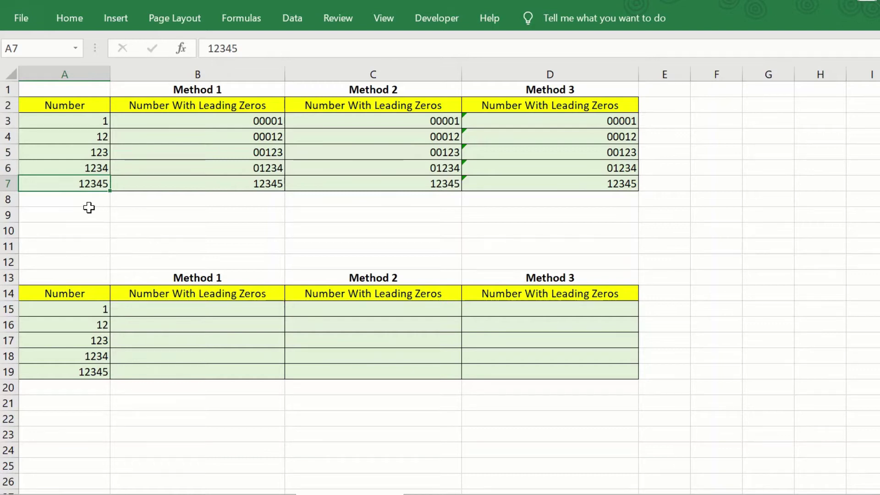
# - Review the top table's Method 1 zero-padded results against the source values in A3 and A7
pyautogui.moveTo(228, 120); pyautogui.dragTo(216, 183)
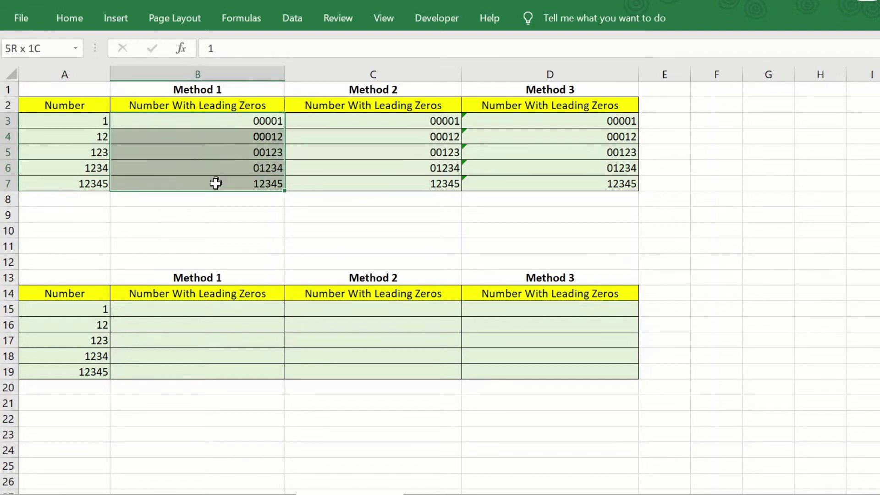
pyautogui.click(215, 227)
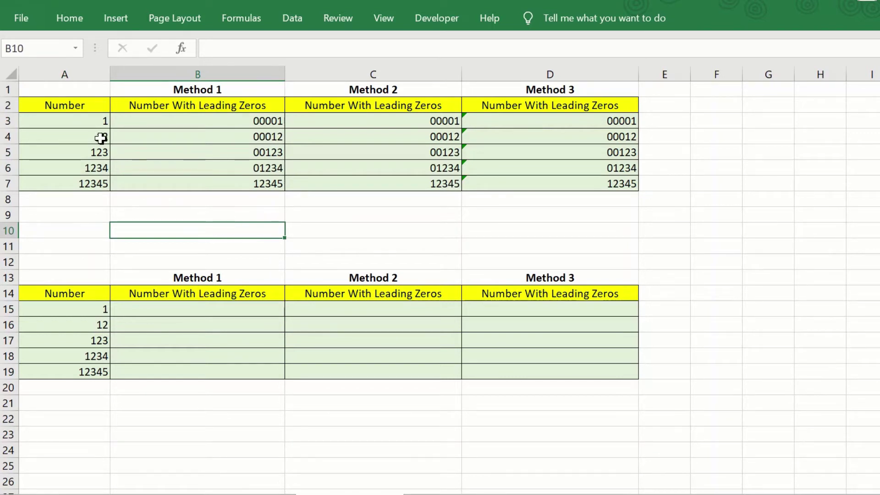
pyautogui.click(81, 120)
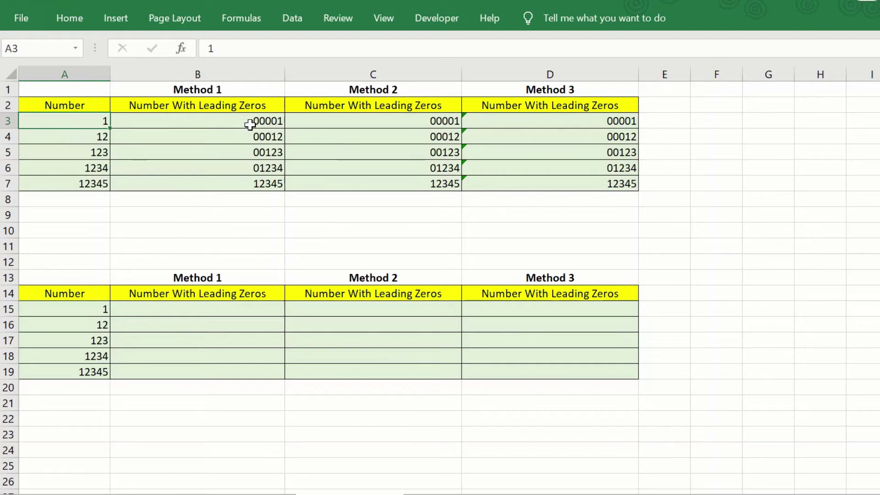
pyautogui.click(90, 186)
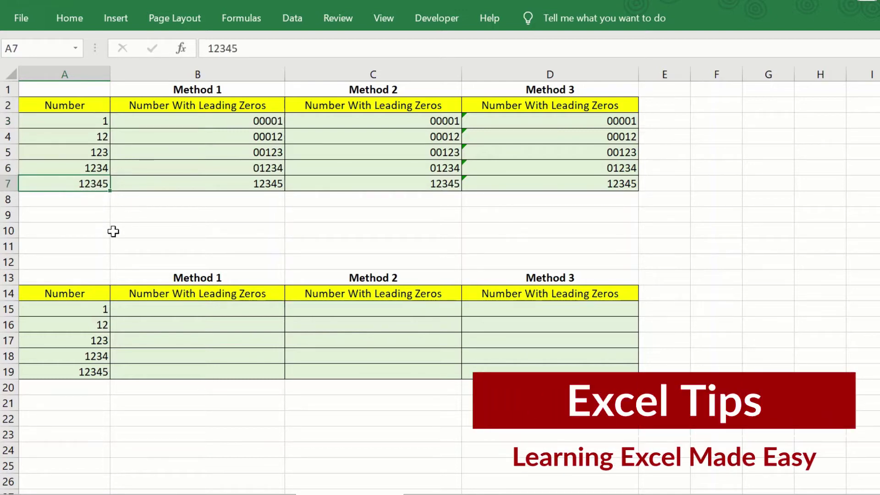
pyautogui.click(258, 182)
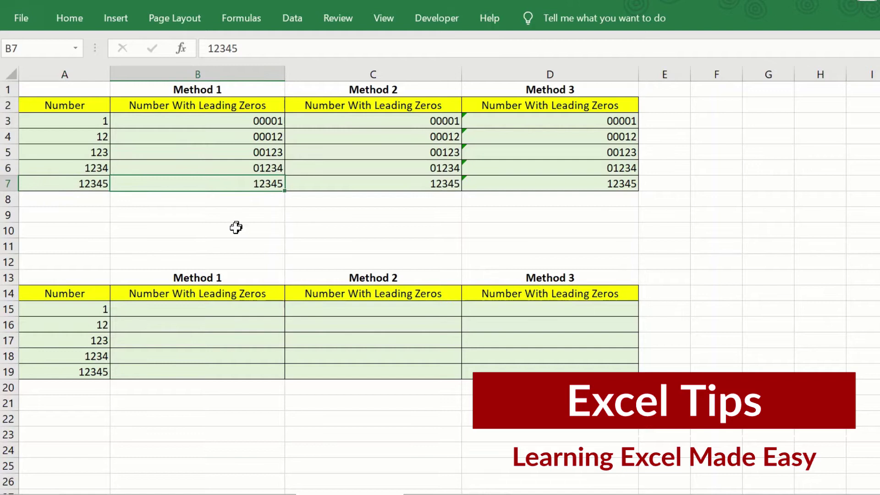
pyautogui.click(219, 246)
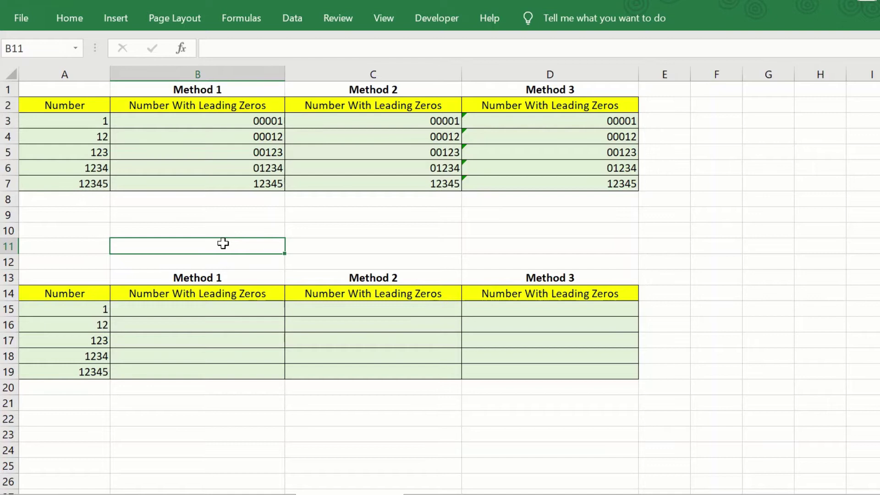
# - Enter text values in the Method 3 column from D15, starting with '00001 and '00012
pyautogui.click(550, 309)
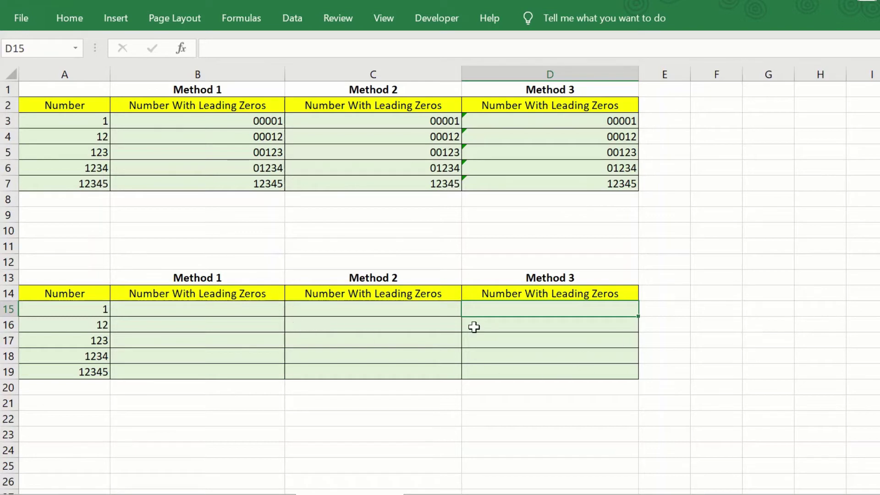
pyautogui.moveTo(83, 306); pyautogui.dragTo(84, 326)
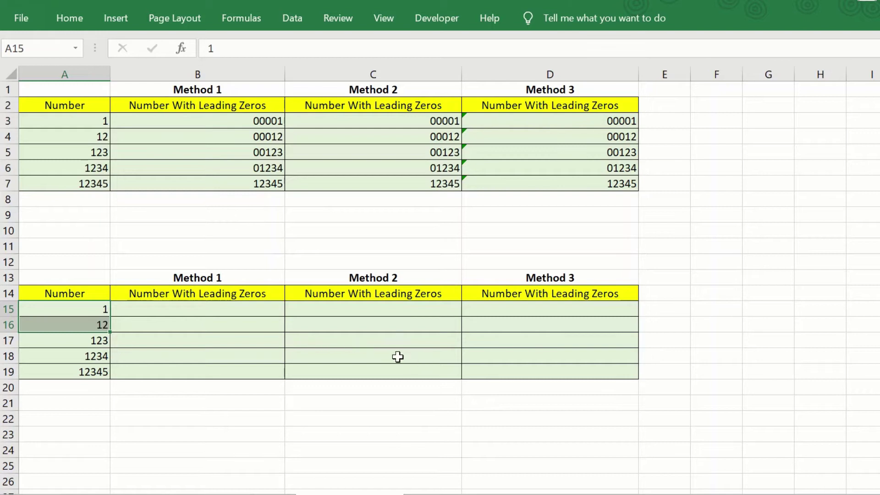
pyautogui.click(540, 308)
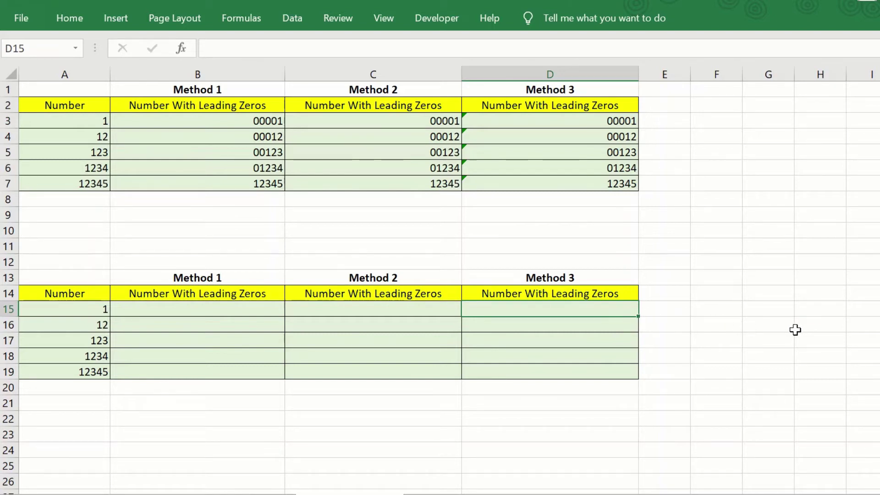
pyautogui.write("'")
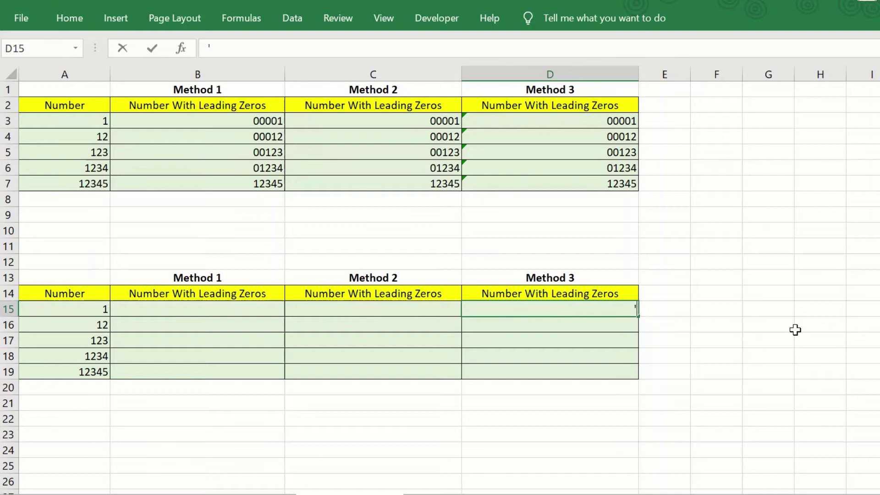
pyautogui.write('00001')
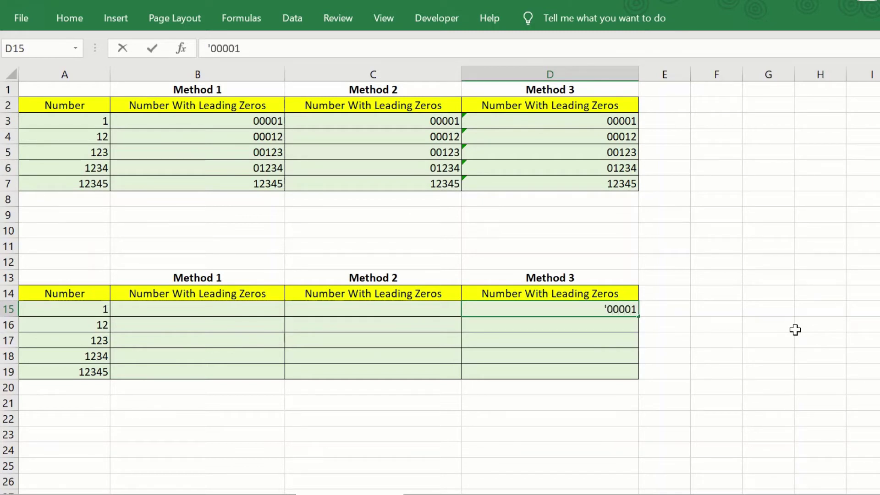
pyautogui.press('Return')
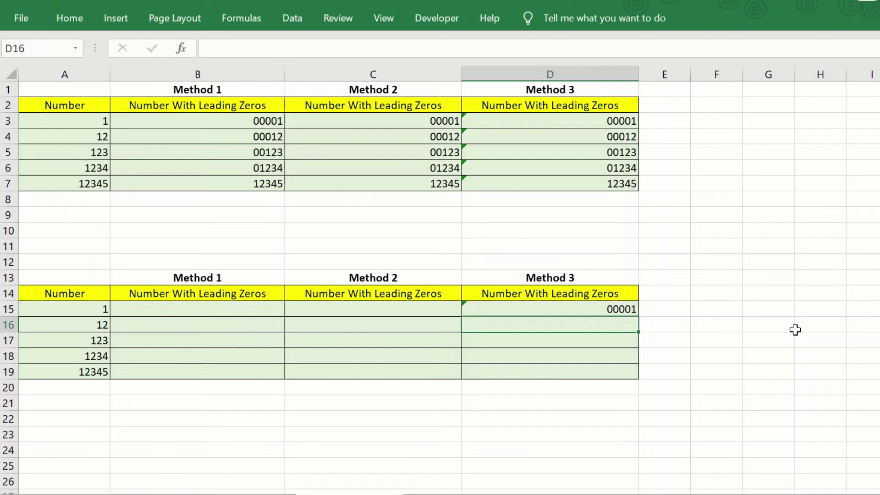
pyautogui.write("'000012")
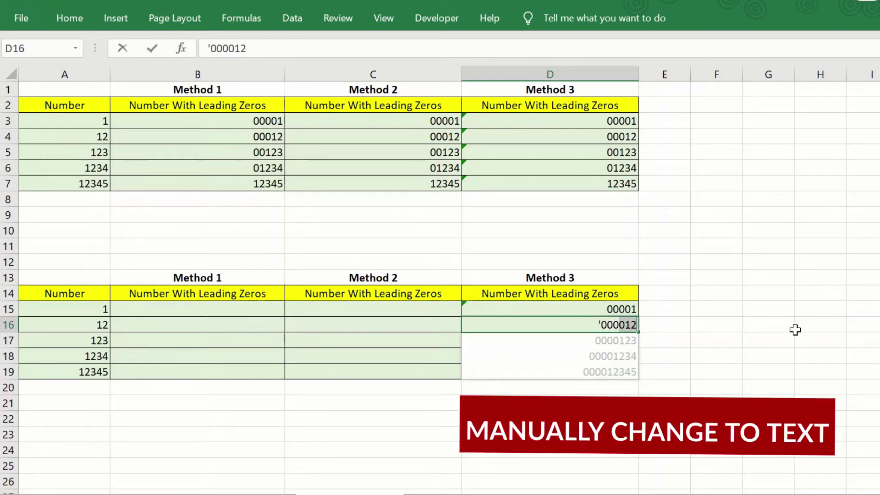
pyautogui.press('BackSpace')
pyautogui.hotkey('ctrl', 'Return')
pyautogui.press('Down')
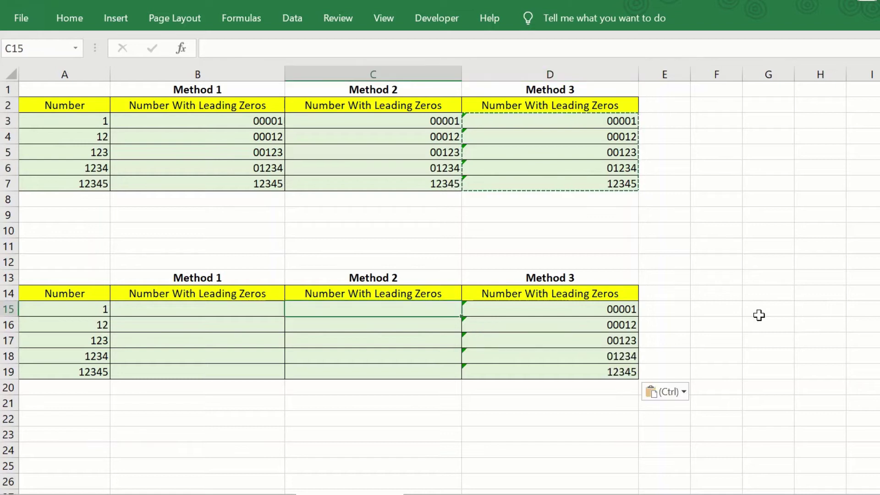
pyautogui.press('Escape')
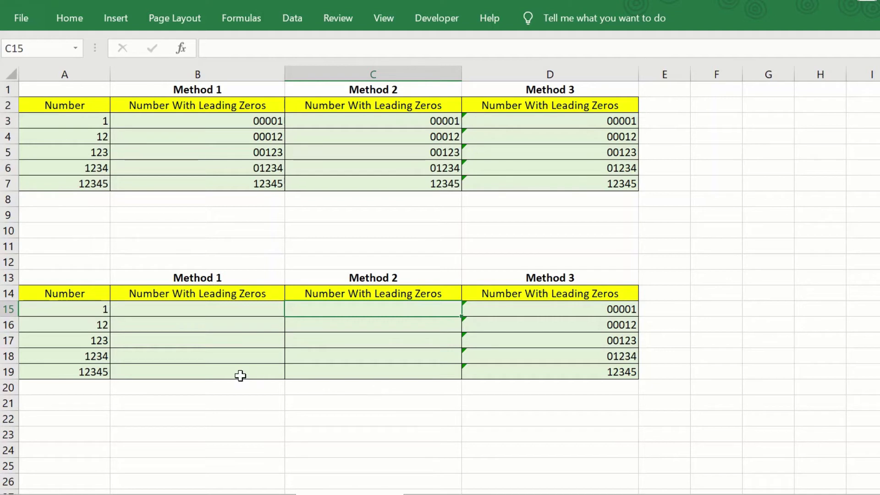
# - Review the bottom table's source numbers A15:A19 and the empty Method 2 cells C15:C19
pyautogui.click(79, 307)
pyautogui.moveTo(79, 307); pyautogui.dragTo(72, 367)
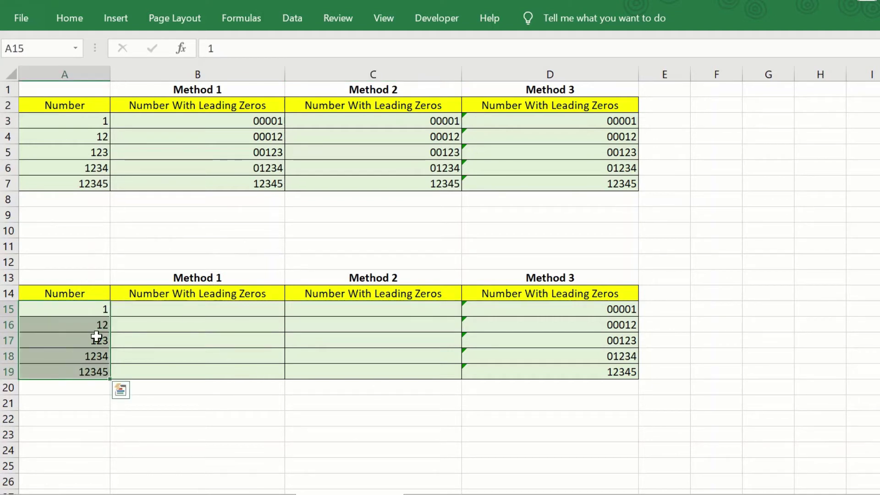
pyautogui.click(70, 375)
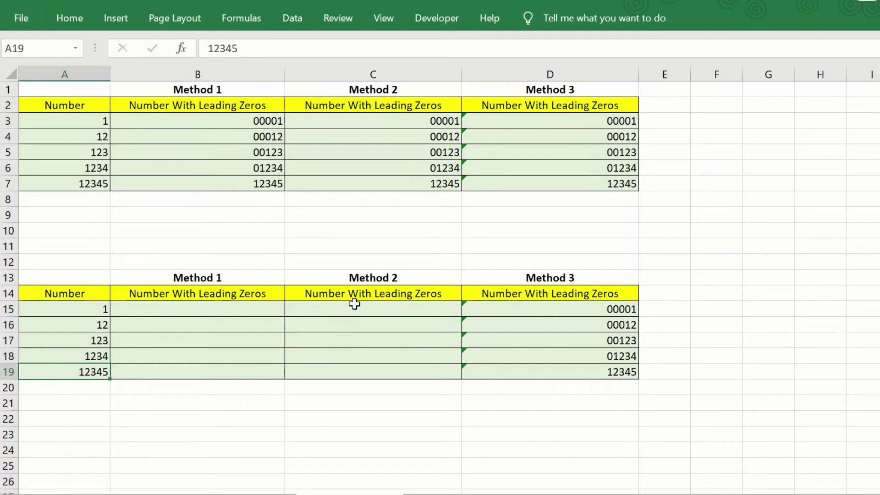
pyautogui.moveTo(353, 309); pyautogui.dragTo(353, 374)
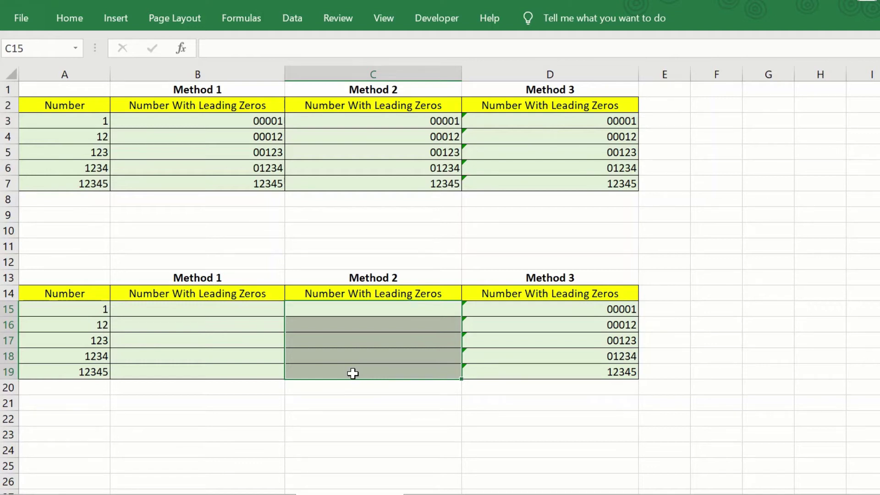
pyautogui.click(350, 314)
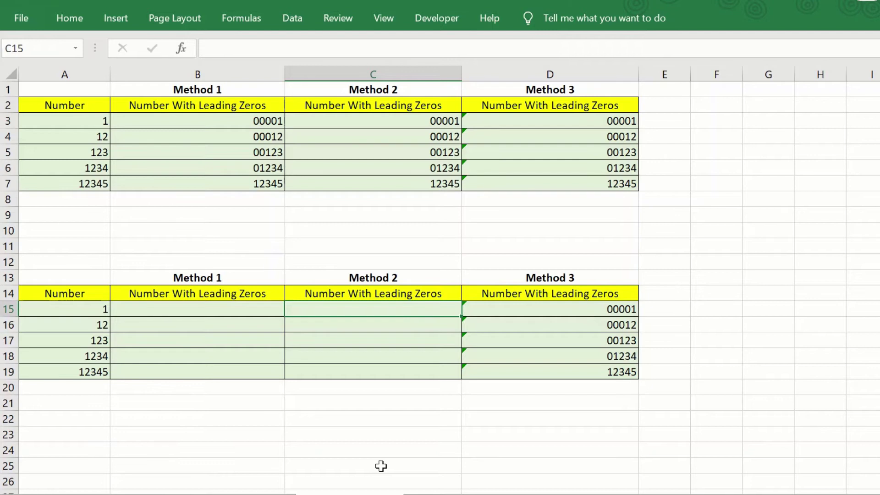
# - Enter the formula =TEXT(A15,"00000") in C15
pyautogui.write('=tex')
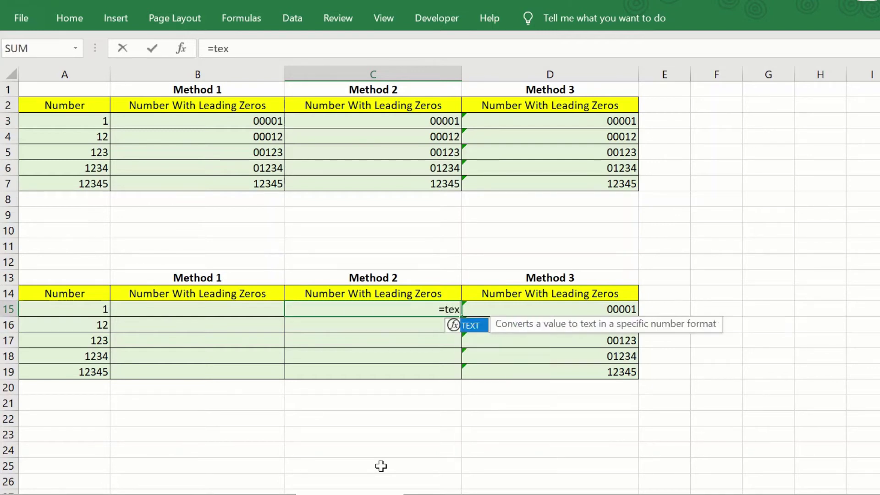
pyautogui.doubleClick(471, 325)
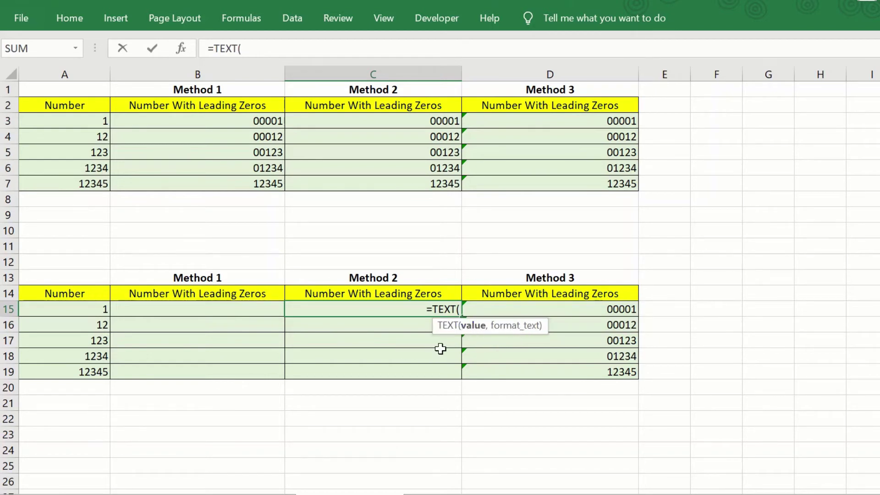
pyautogui.click(78, 308)
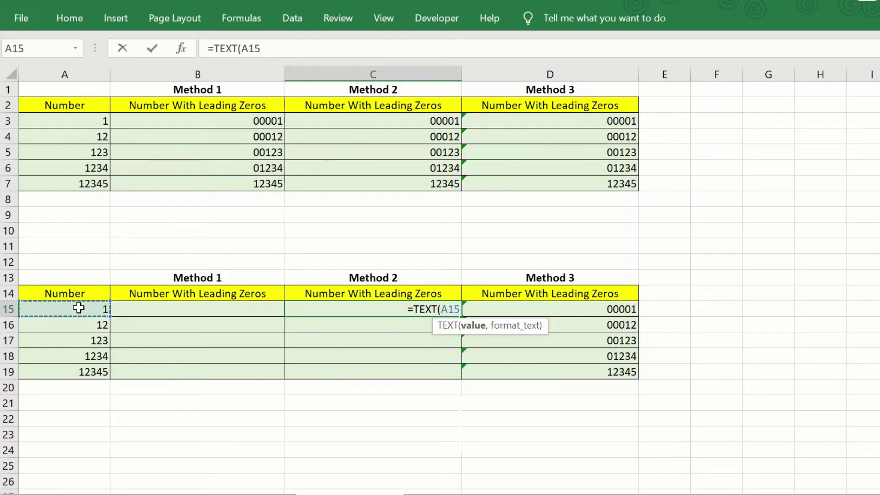
pyautogui.write(',')
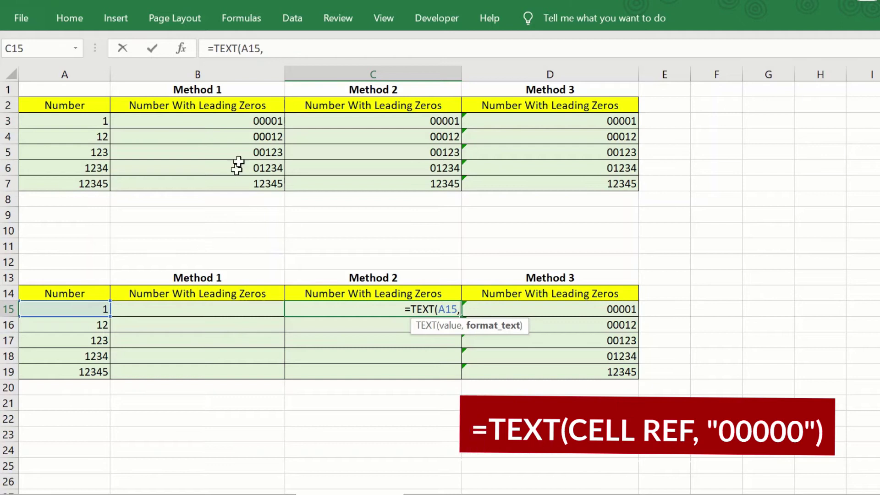
pyautogui.click(274, 46)
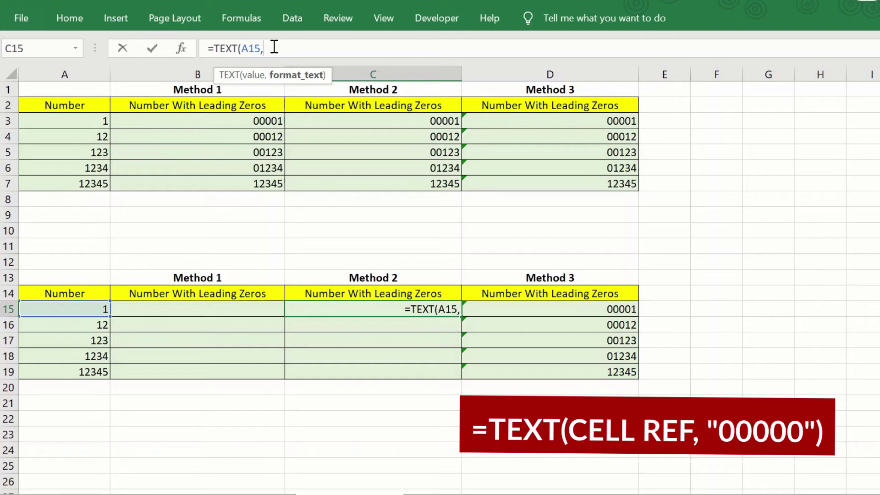
pyautogui.write('"00000')
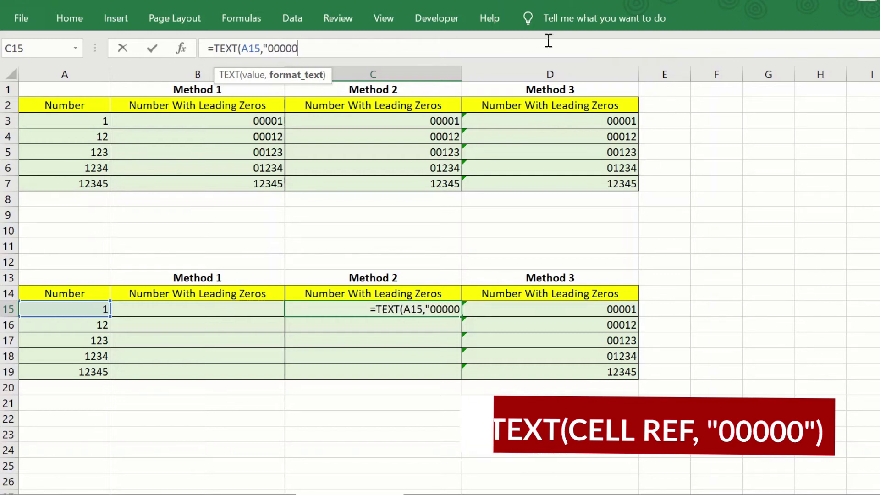
pyautogui.write('"')
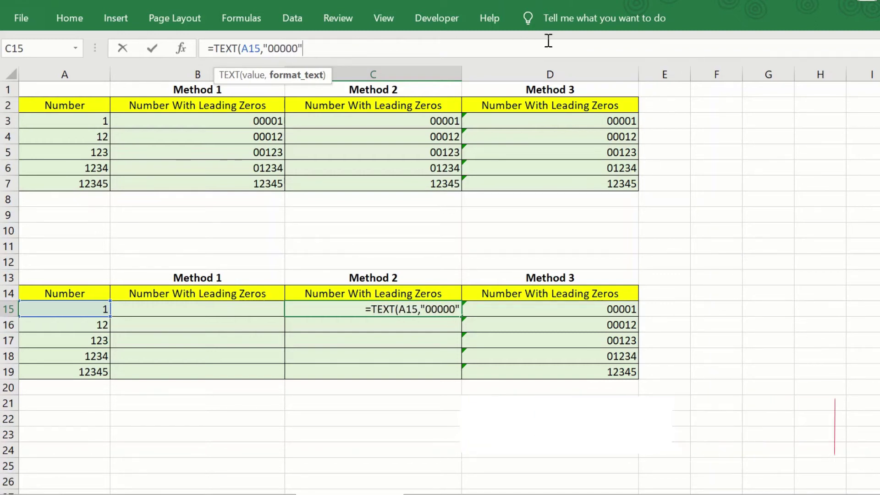
pyautogui.write(')')
pyautogui.press('Return')
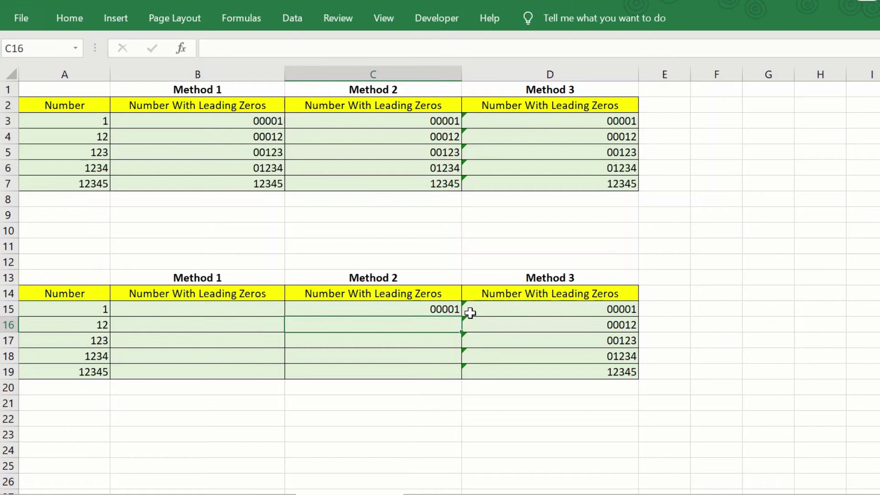
# - Fill C15's TEXT formula down to C19 and check it against the numbers in A15:A19
pyautogui.click(437, 309)
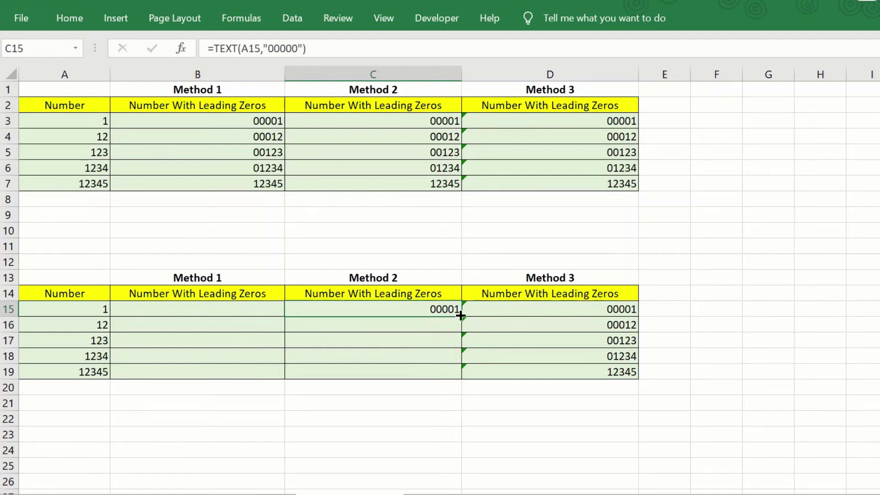
pyautogui.moveTo(460, 316); pyautogui.dragTo(462, 378)
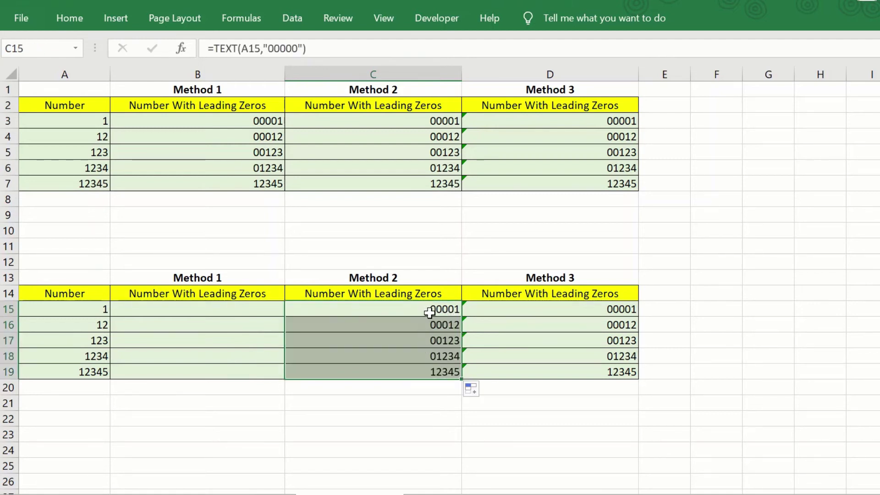
pyautogui.click(431, 370)
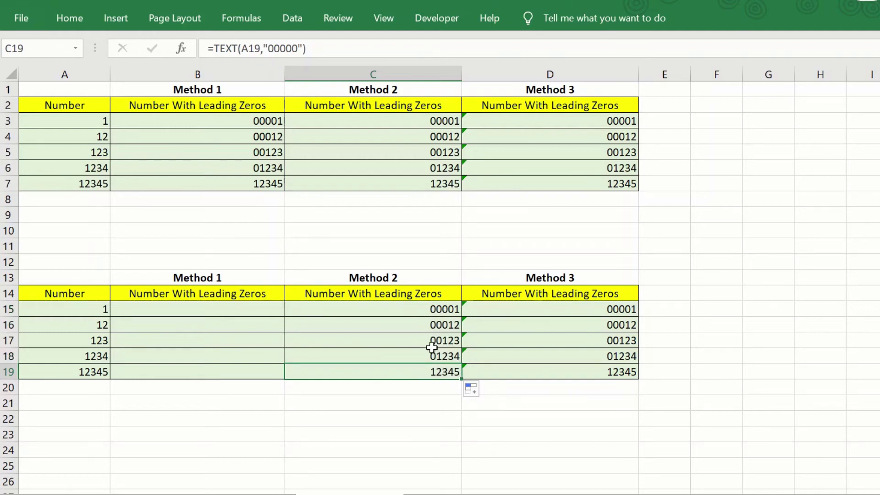
pyautogui.click(428, 405)
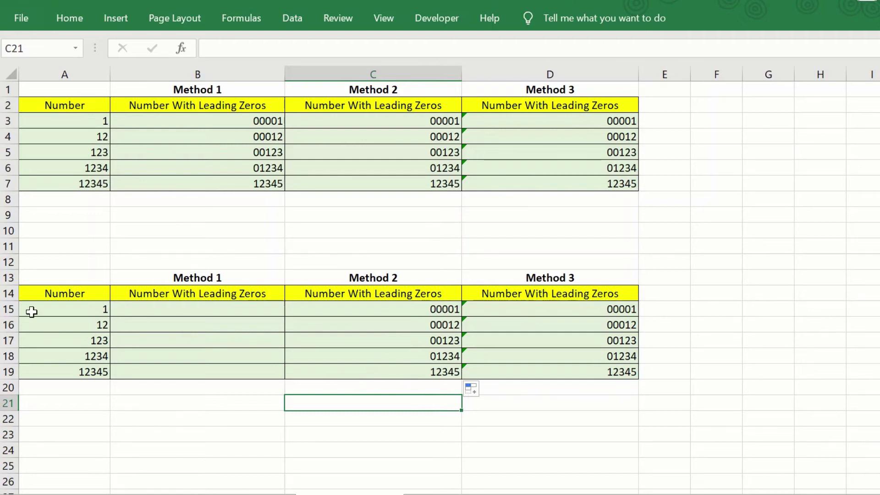
pyautogui.moveTo(59, 310); pyautogui.dragTo(65, 371)
pyautogui.click(381, 315)
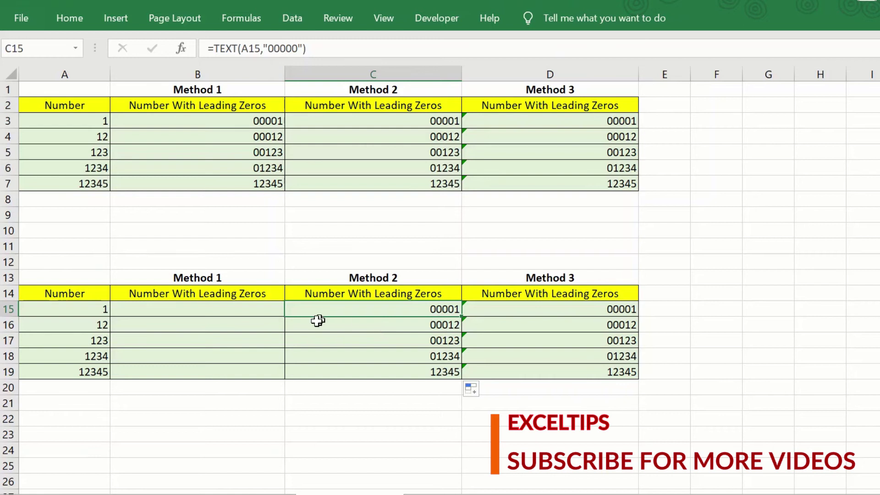
pyautogui.click(255, 385)
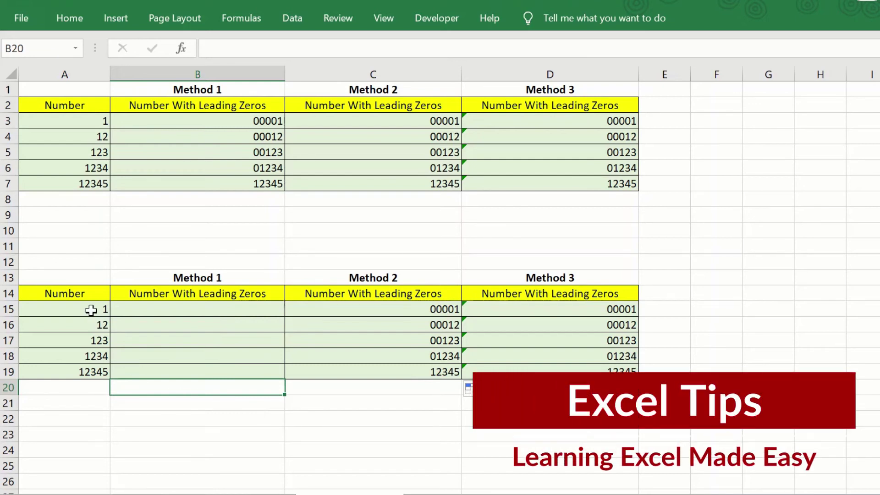
# - Copy the numbers from A15:A19 into B15:B19 and select them for formatting
pyautogui.moveTo(92, 308); pyautogui.dragTo(89, 369)
pyautogui.hotkey('ctrl', 'c')
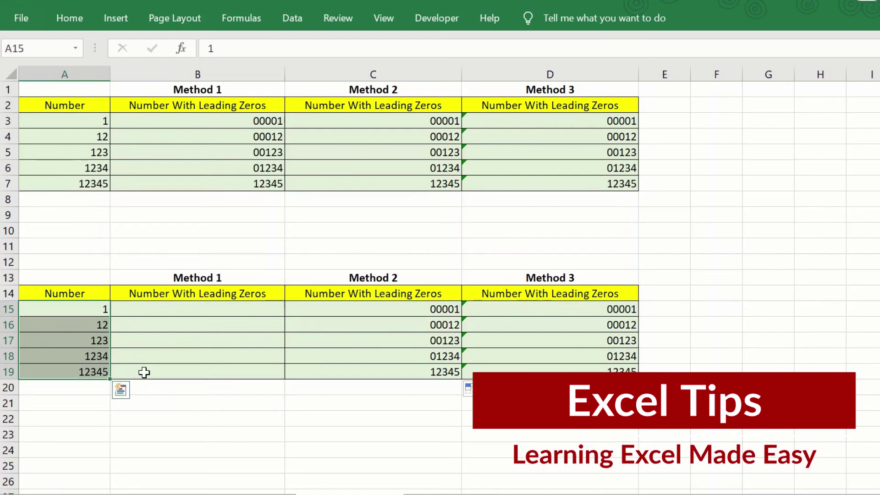
pyautogui.click(202, 309)
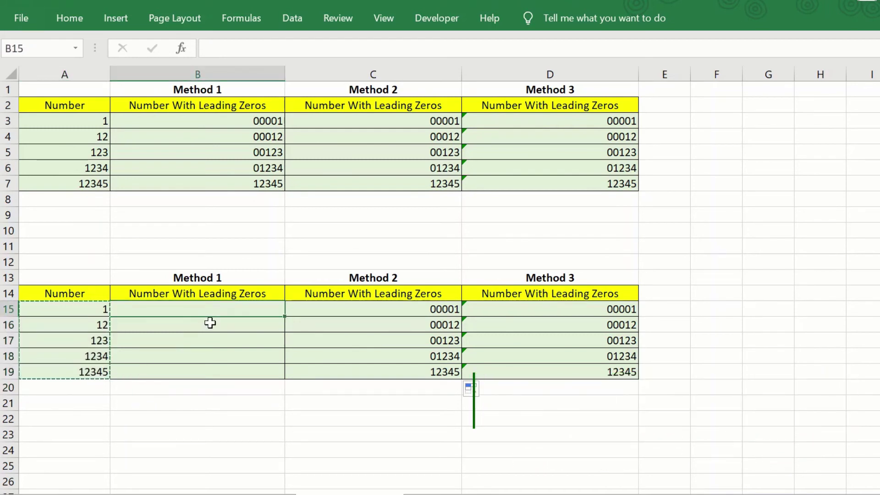
pyautogui.hotkey('ctrl', 'v')
pyautogui.click(216, 373)
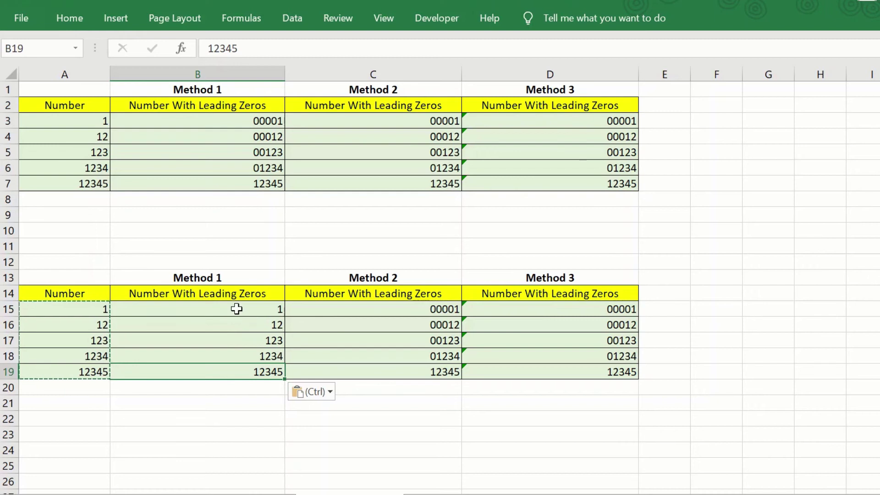
pyautogui.click(237, 309)
pyautogui.press('Escape')
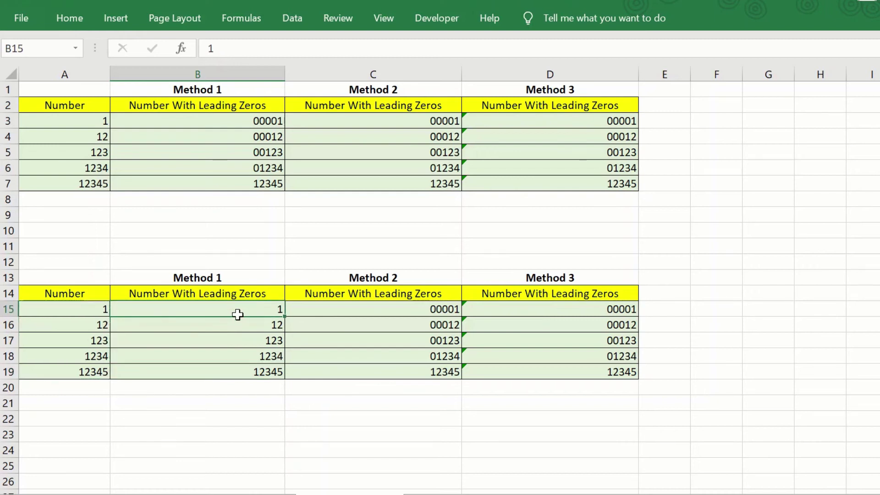
pyautogui.moveTo(235, 311); pyautogui.dragTo(234, 369)
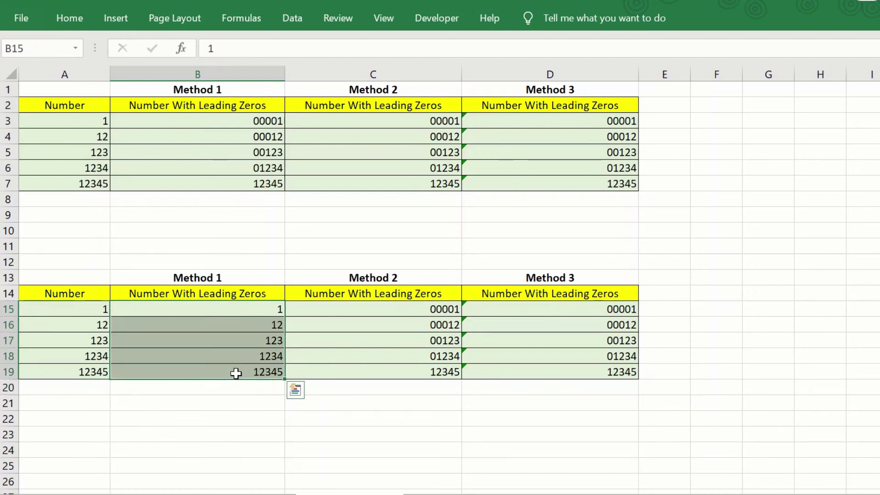
pyautogui.click(235, 408)
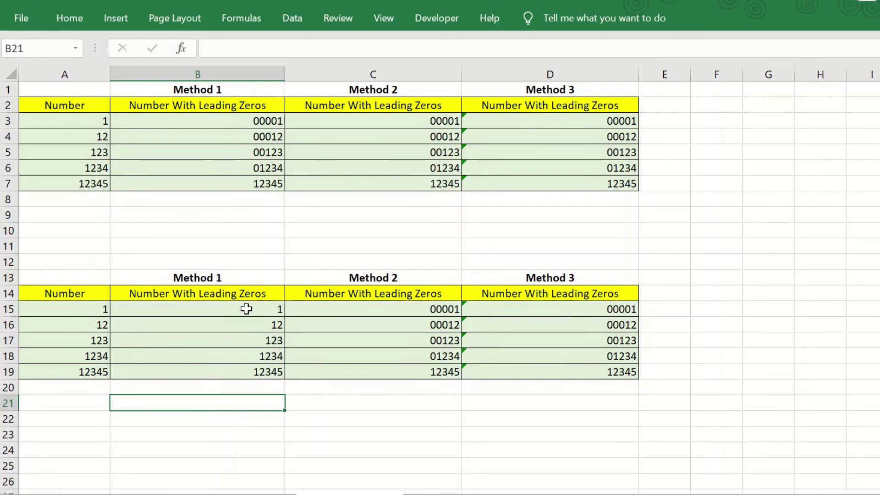
pyautogui.moveTo(247, 310); pyautogui.dragTo(243, 369)
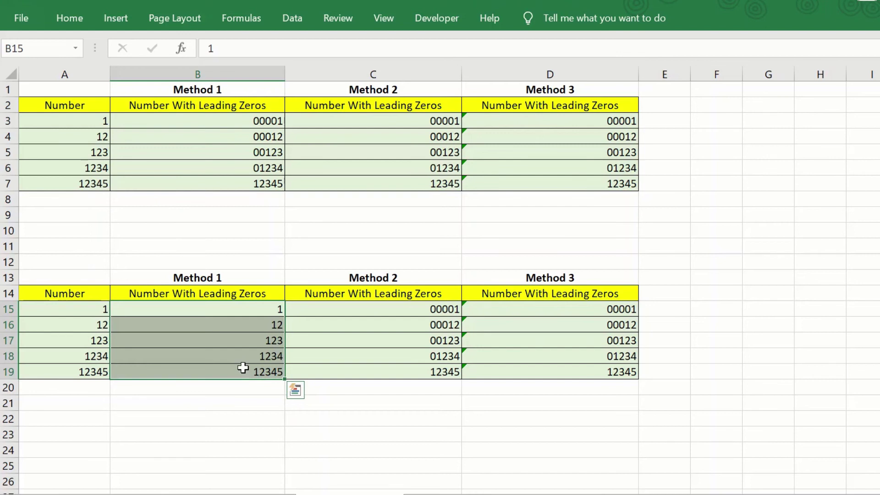
# - In Format Cells, replace B15:B19's General format with the custom code 00000
pyautogui.rightClick(245, 335)
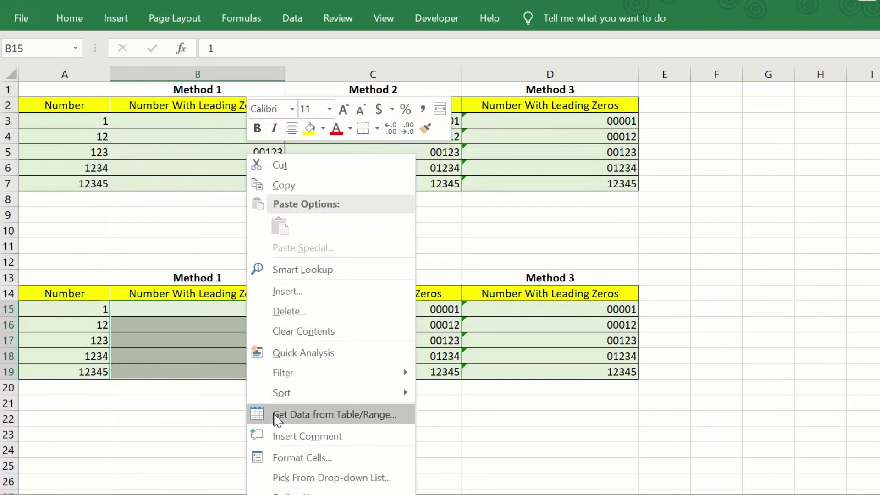
pyautogui.click(282, 459)
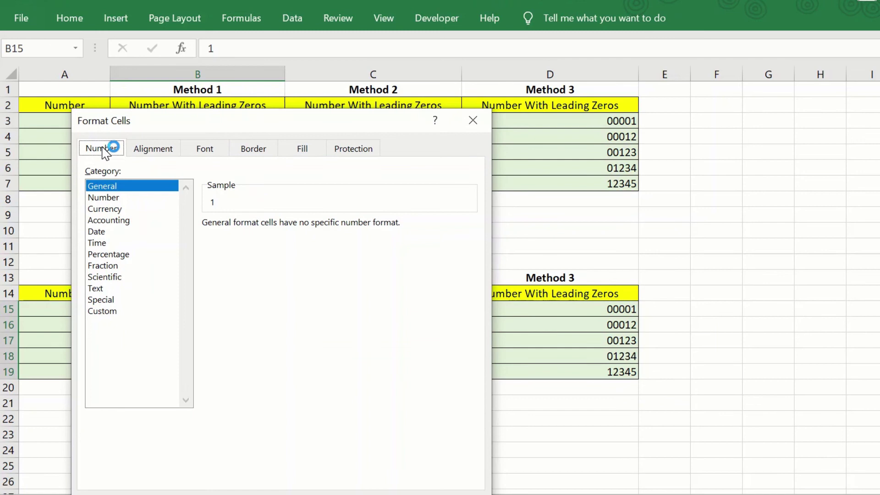
pyautogui.click(115, 311)
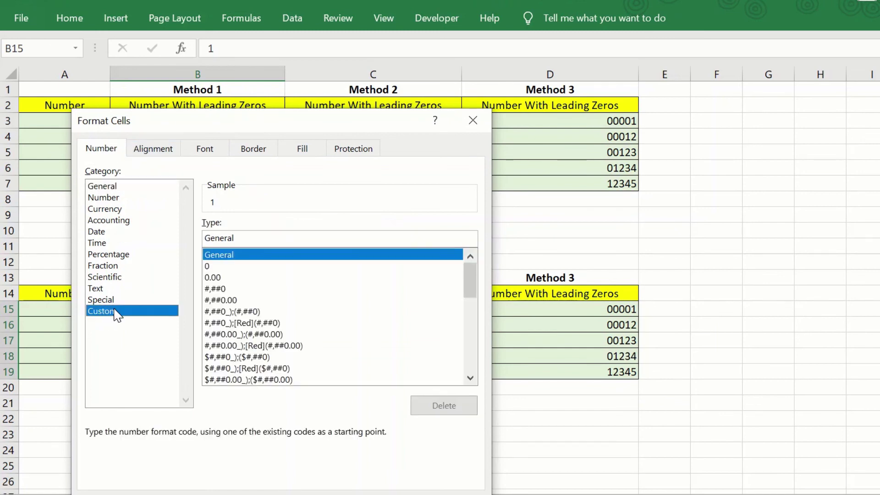
pyautogui.click(245, 239)
pyautogui.press('BackSpace')
pyautogui.press('BackSpace')
pyautogui.press('BackSpace')
pyautogui.press('BackSpace')
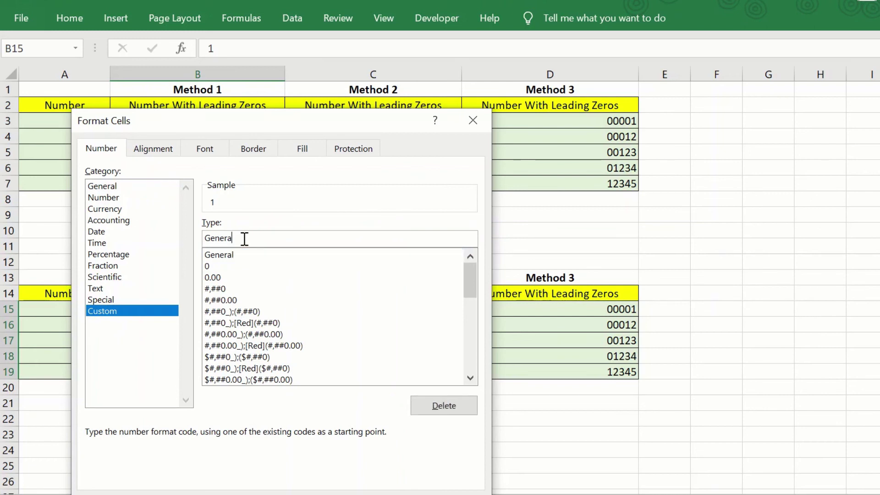
pyautogui.press('BackSpace')
pyautogui.press('BackSpace')
pyautogui.press('BackSpace')
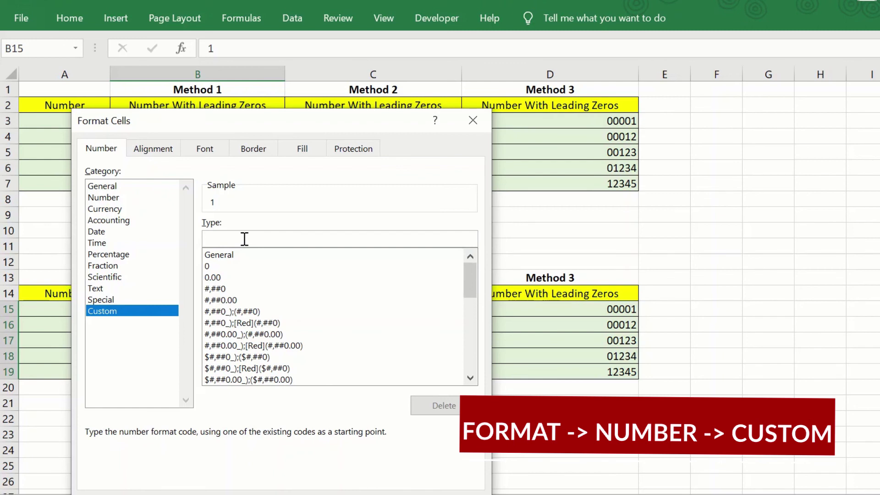
pyautogui.write('00000')
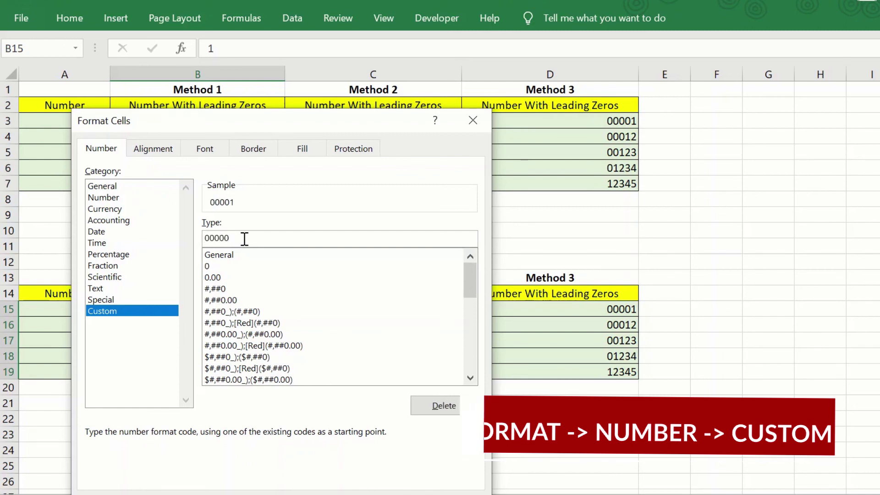
pyautogui.press('Return')
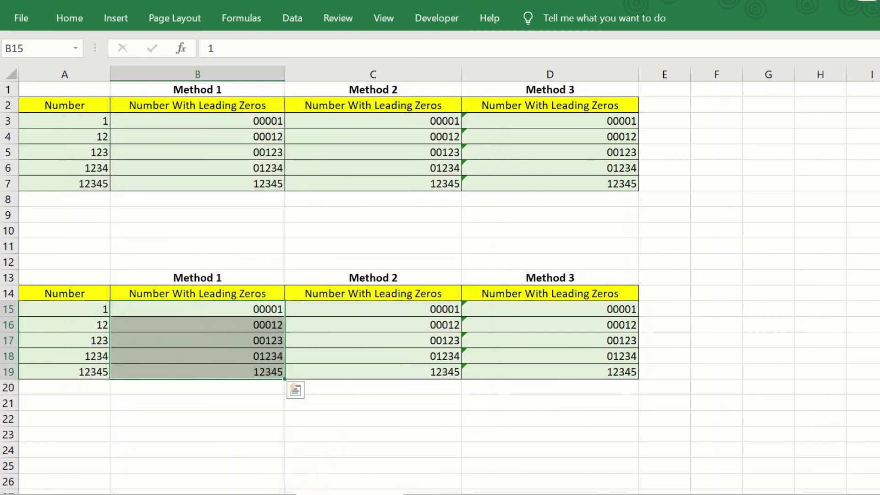
pyautogui.click(373, 415)
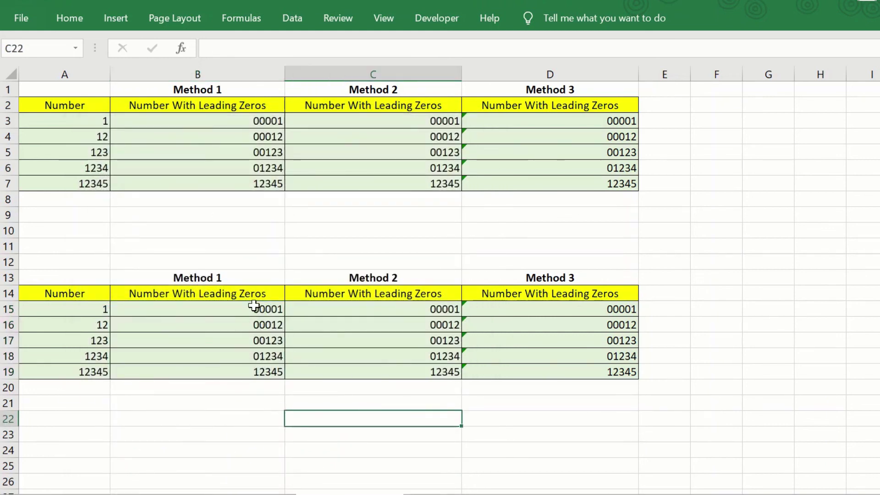
pyautogui.moveTo(255, 308); pyautogui.dragTo(262, 373)
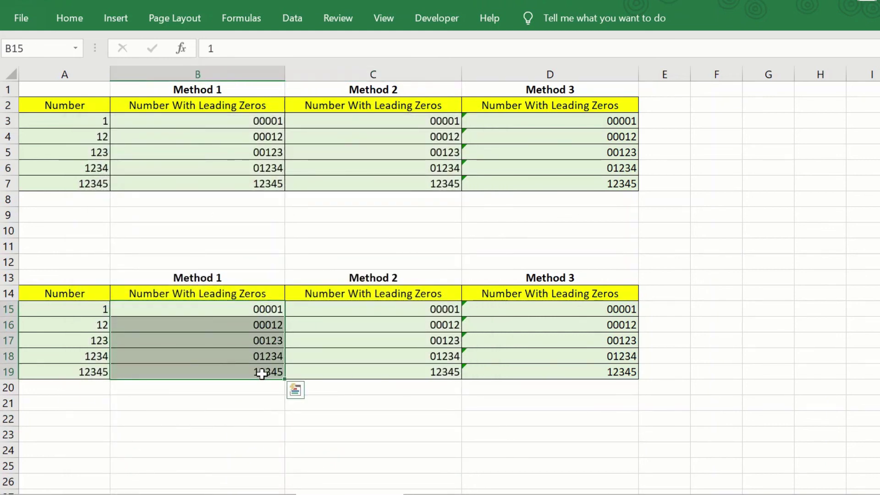
pyautogui.click(262, 373)
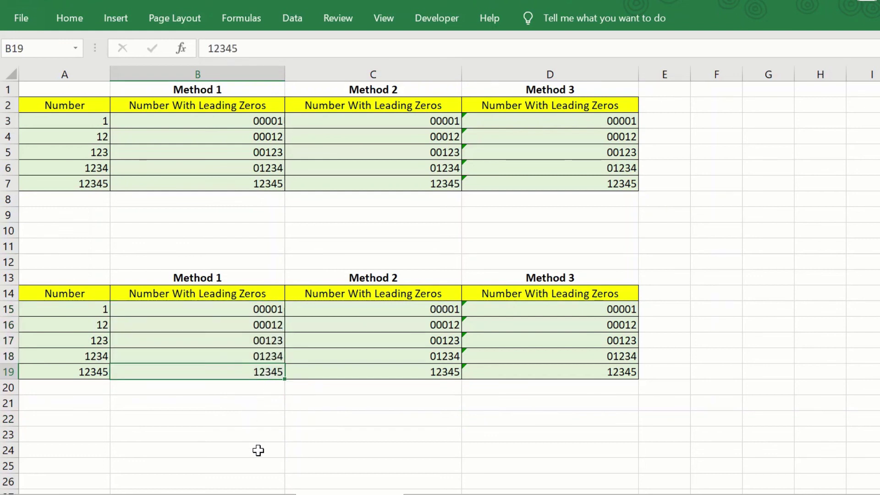